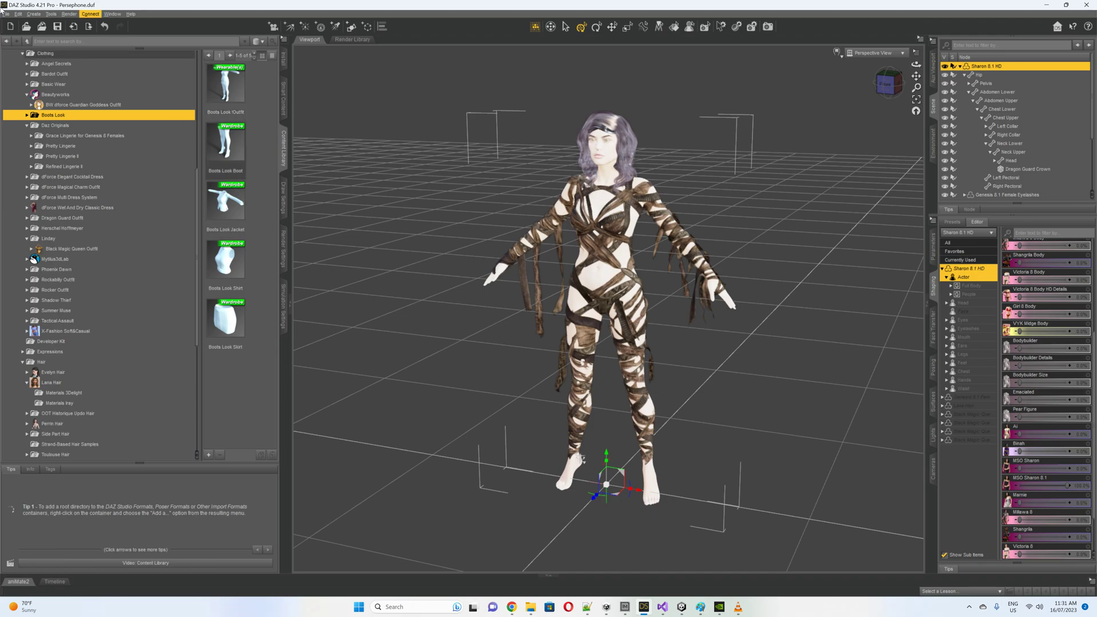
Send the character to Daz To Unity and enable Overwrite Unity Files in the bridge.
left_click(5, 13)
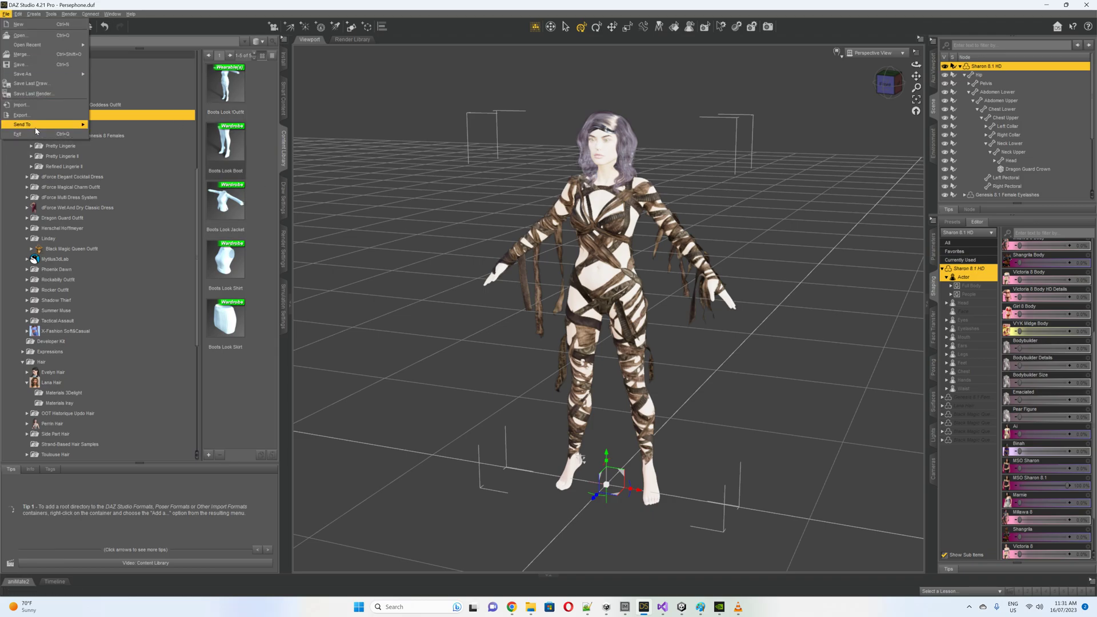
mouse_move(66, 124)
left_click(134, 160)
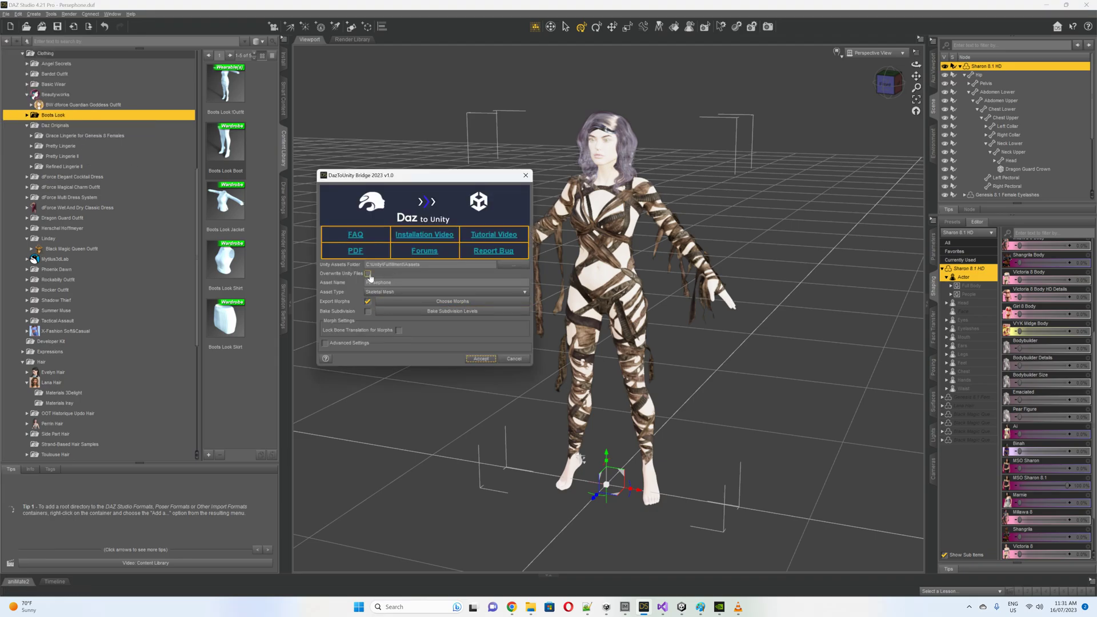
left_click(368, 273)
Clear the PEAR filter and add Eye Blink, Eye Blink Left/Right, Mouth Funnel and Mouth Lower Down for export.
left_click(466, 302)
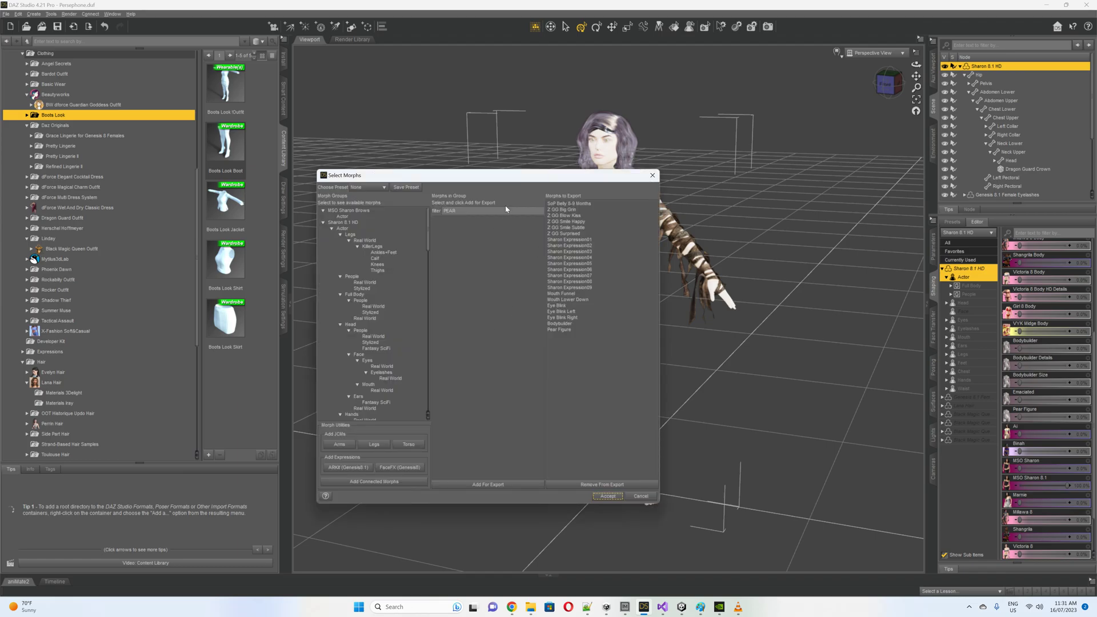
double_click(450, 211)
key("BackSpace")
left_click(560, 307)
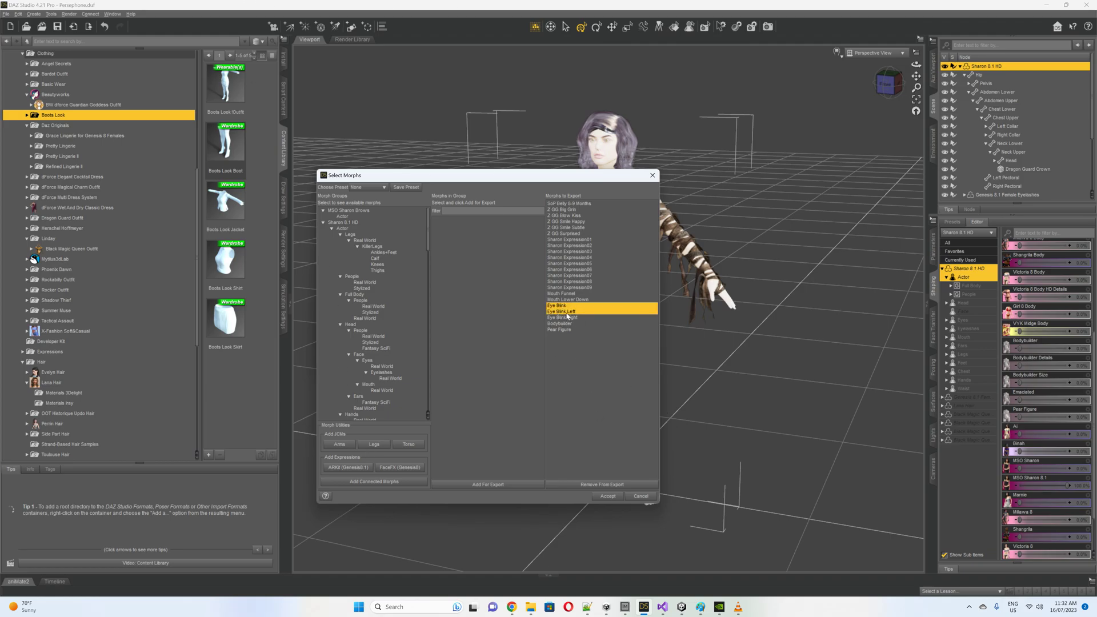
left_click(565, 317, "shift")
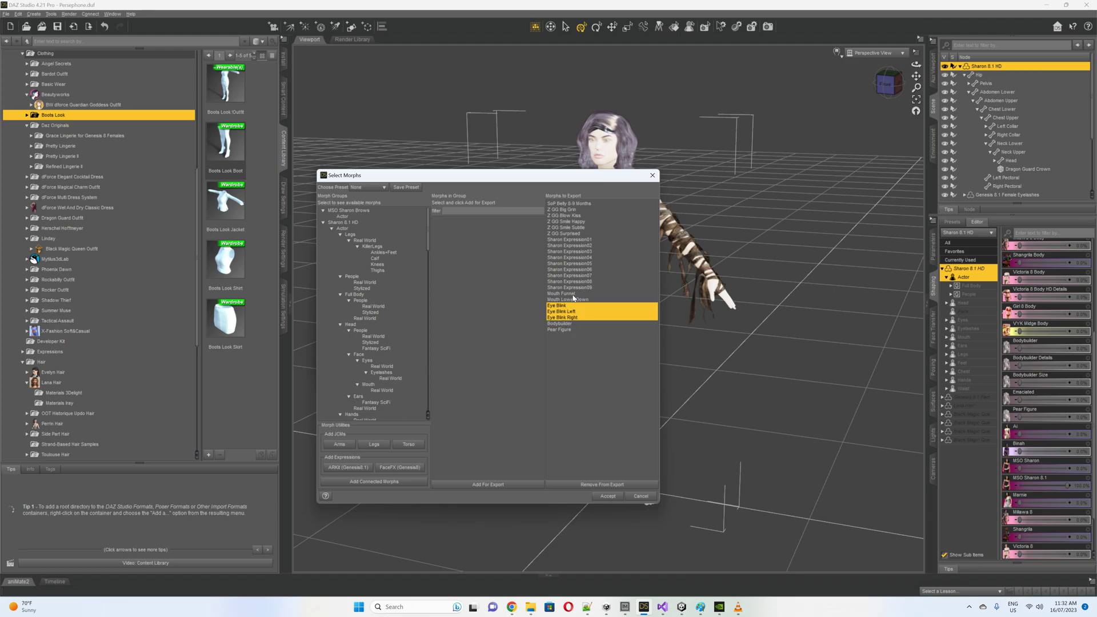
left_click(574, 294, "ctrl")
left_click(570, 307, "ctrl")
left_click(571, 299, "shift")
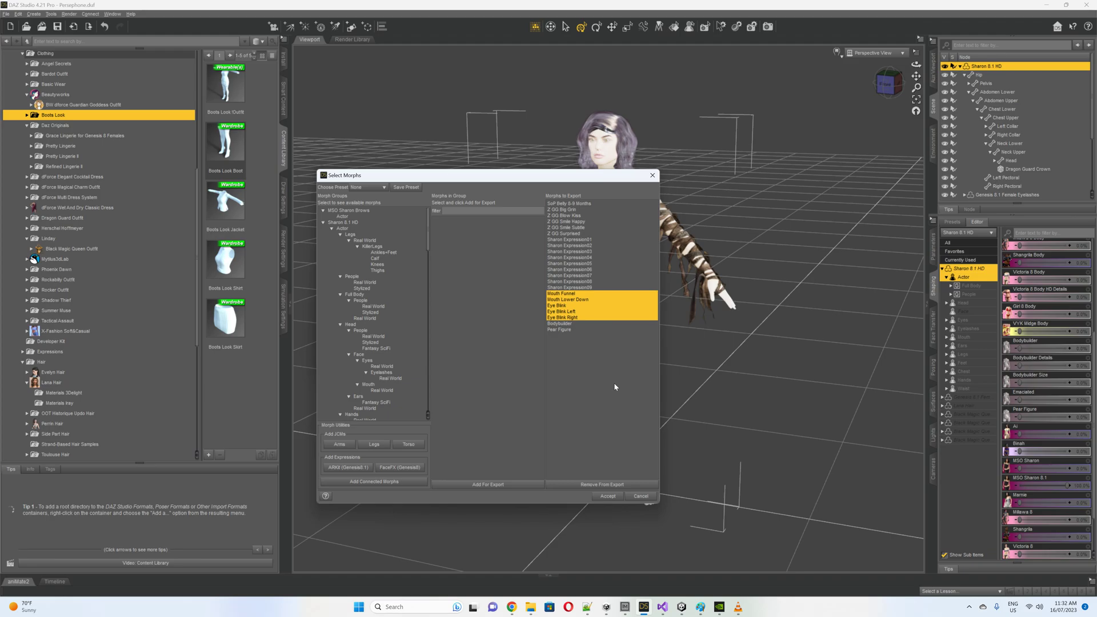
Accept the morph selection, enable Advanced Settings, and keep the Unity plugin installer on 2020+ URP.
left_click(607, 496)
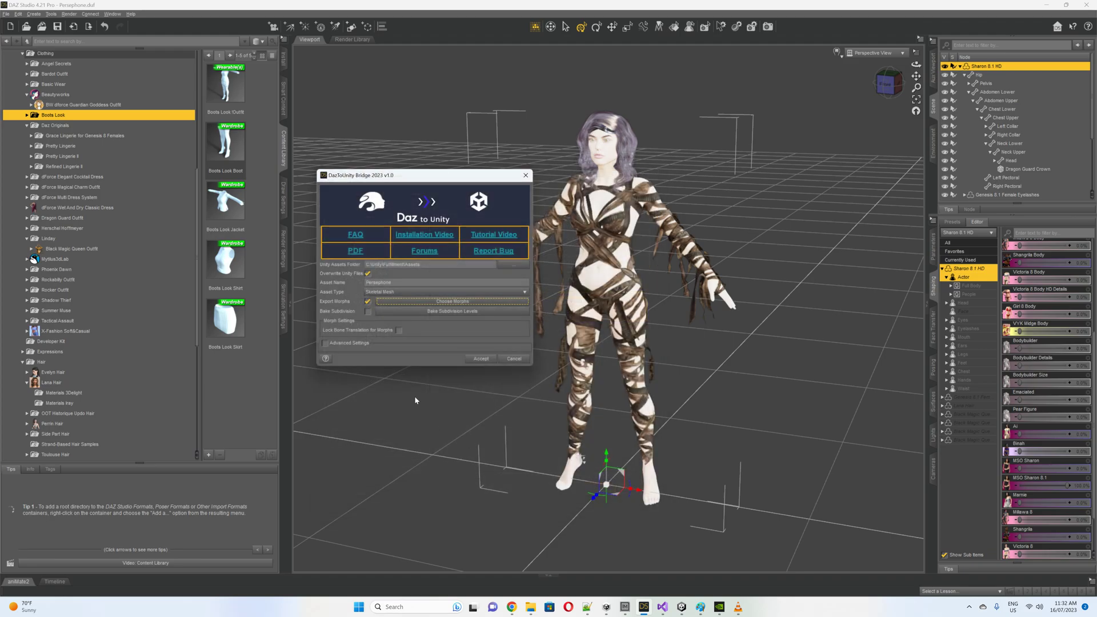
left_click(325, 343)
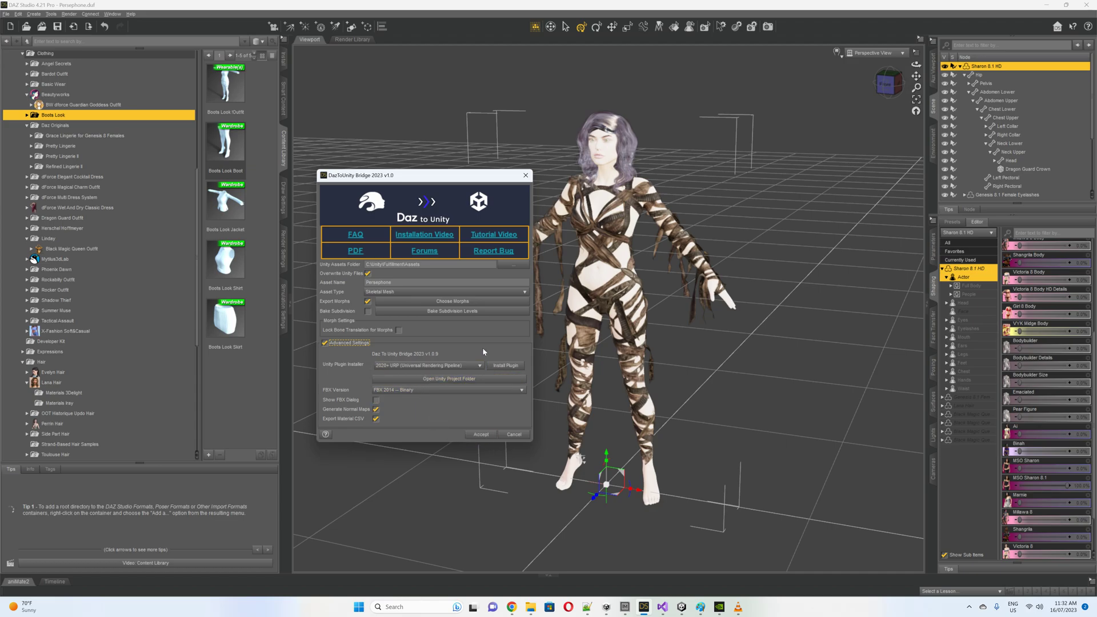
left_click(436, 366)
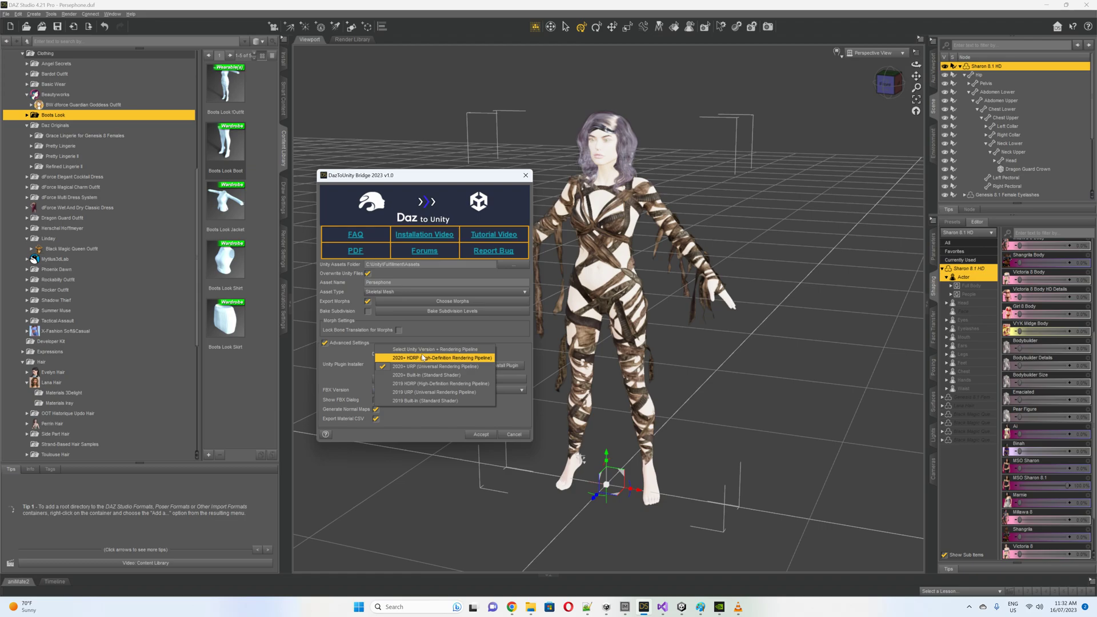
left_click(520, 419)
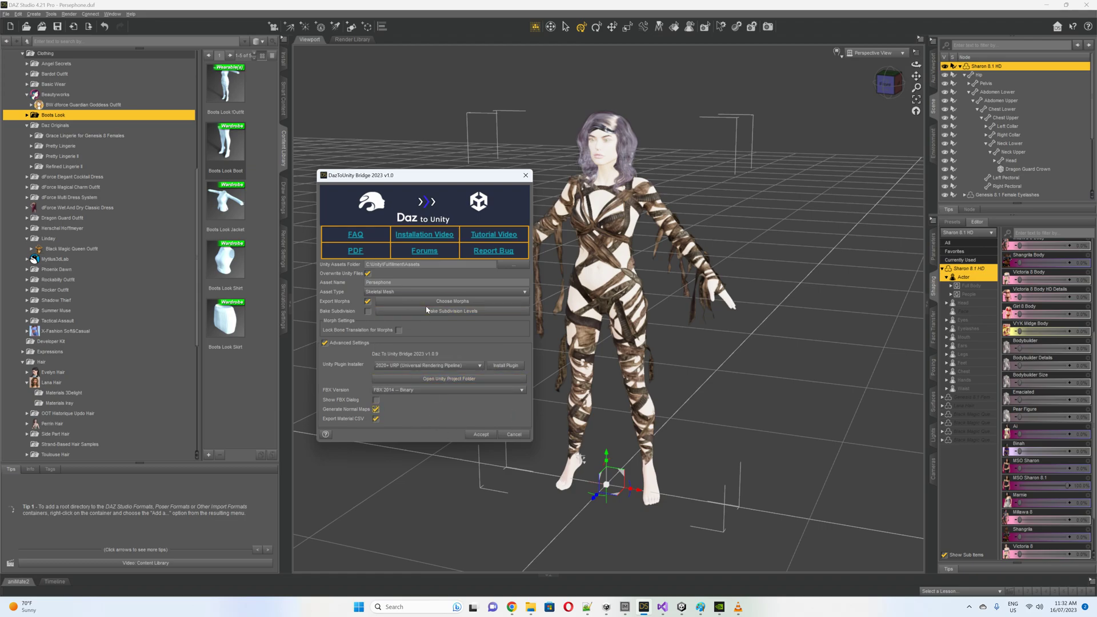
Reopen the morph list and cancel saving the selection as a preset.
left_click(447, 306)
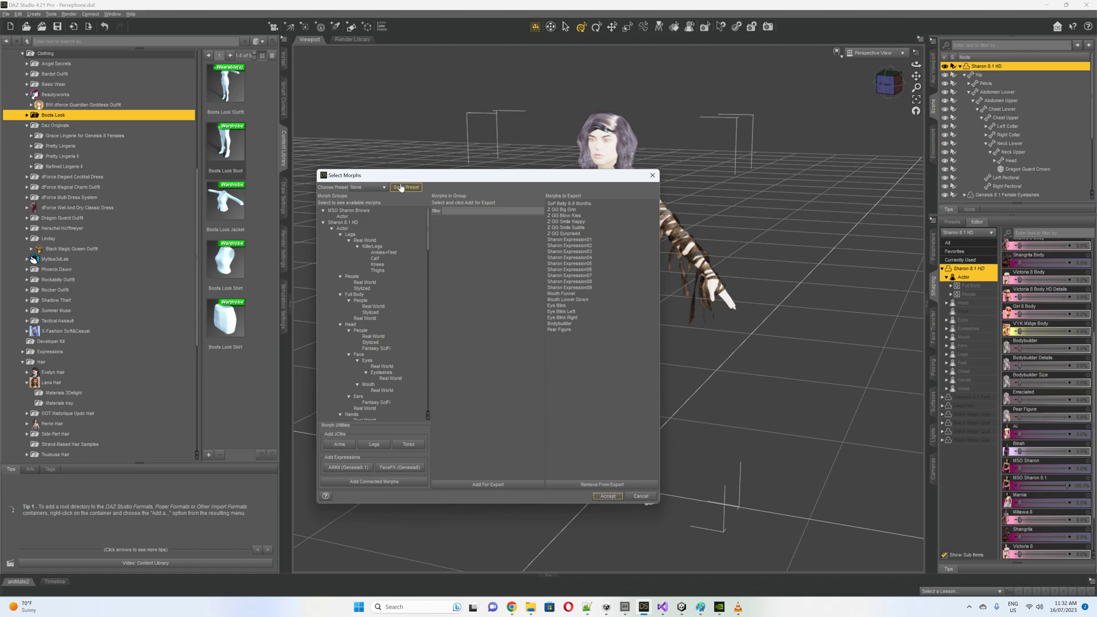
left_click(394, 188)
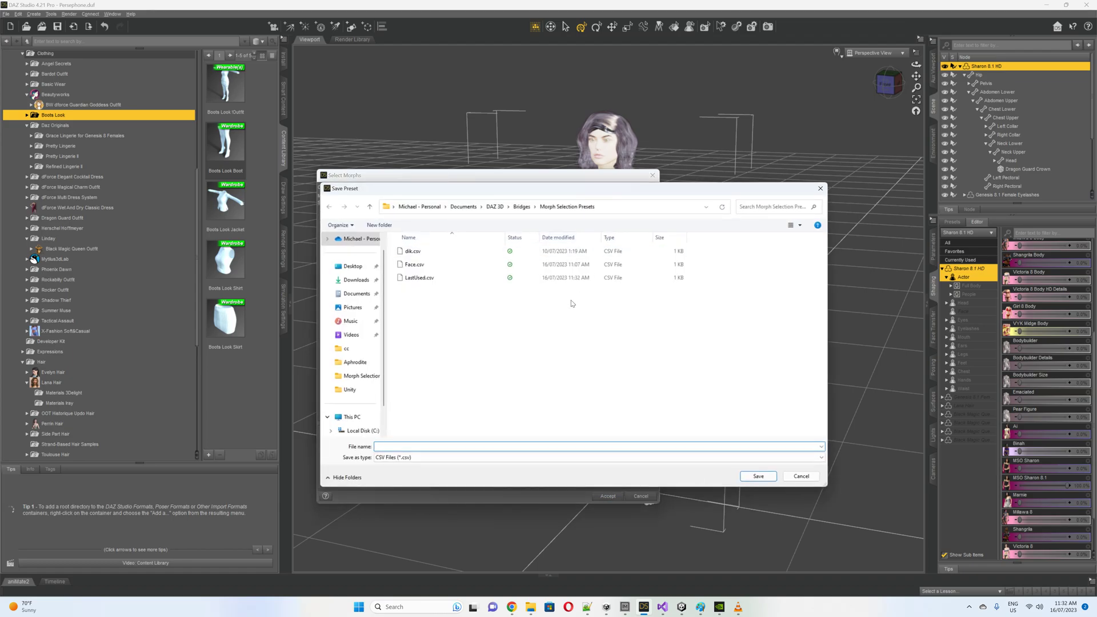
left_click(801, 476)
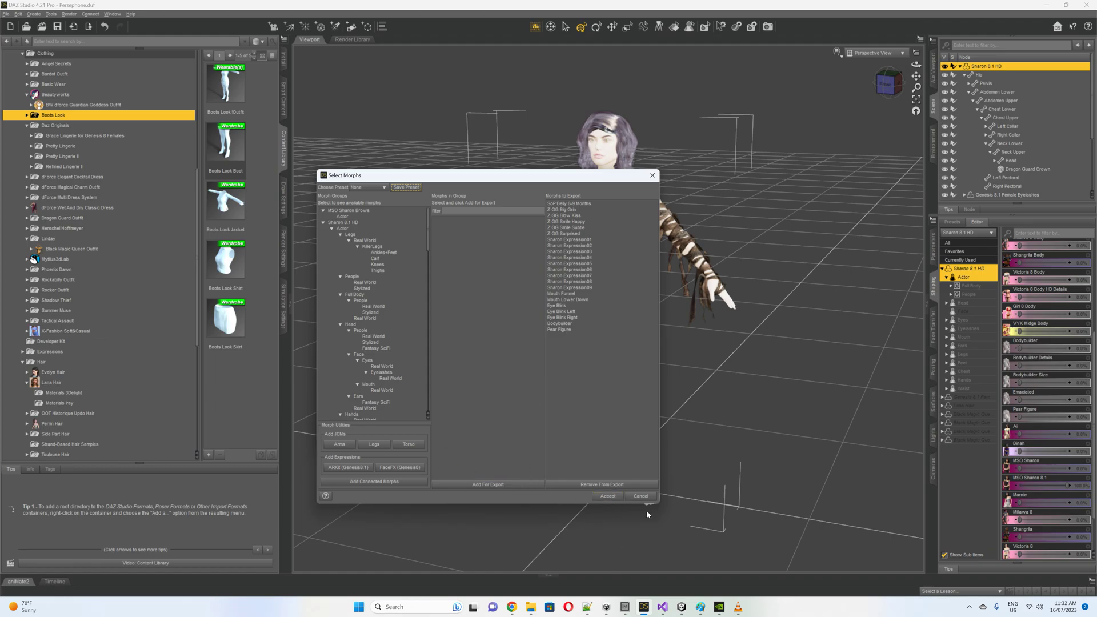
Accept the morph list and switch to the Unity Fulfillment - Demo project.
left_click(595, 497)
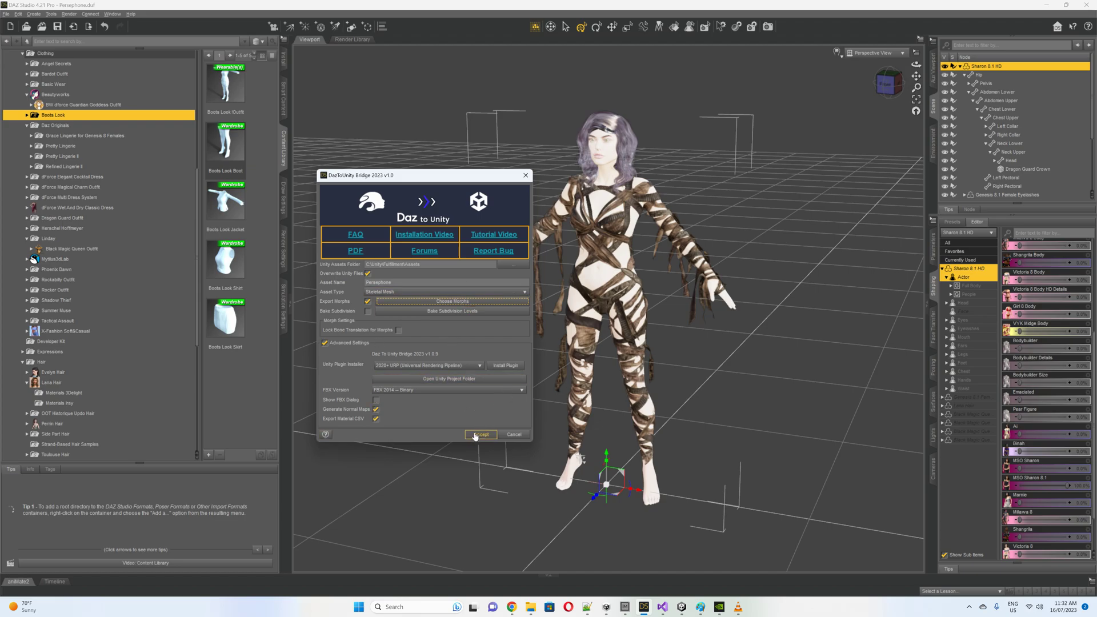
left_click(475, 436)
left_click(682, 607)
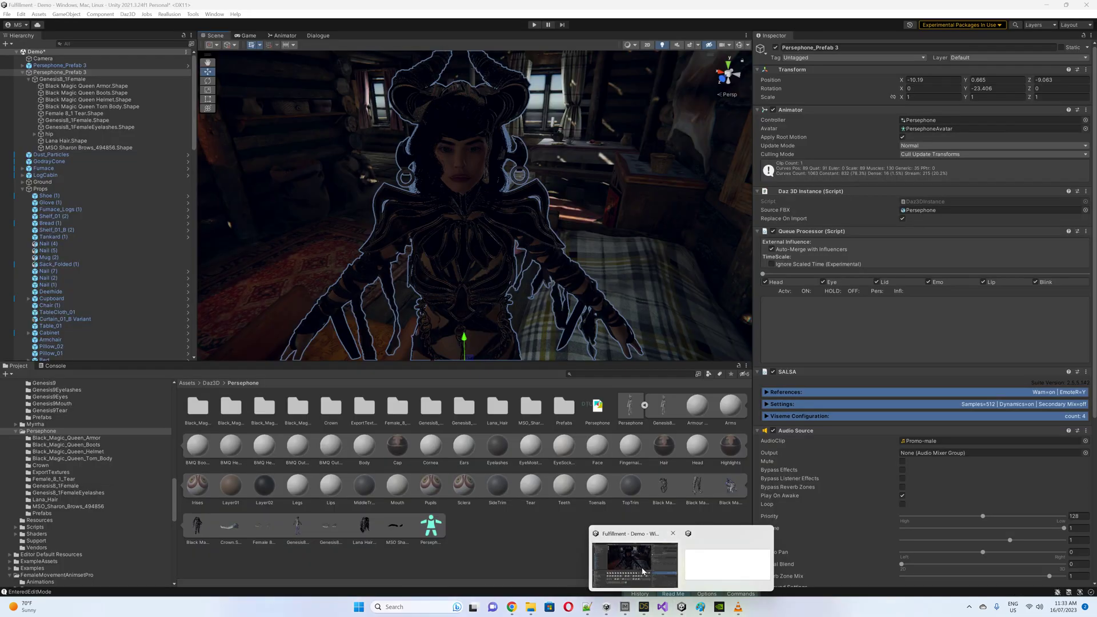
left_click(642, 571)
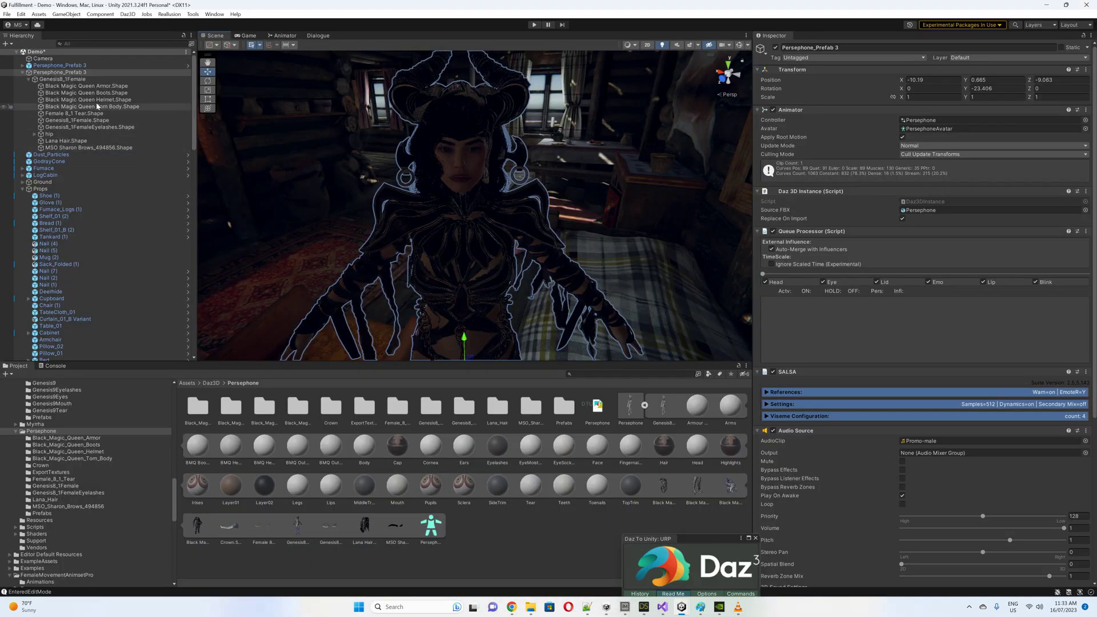
Select Persephone_Prefab 3 and reach GameObject > Crazy Minnow Studio > SALSA LipSync > One-Clicks > DAZ.
left_click(94, 73)
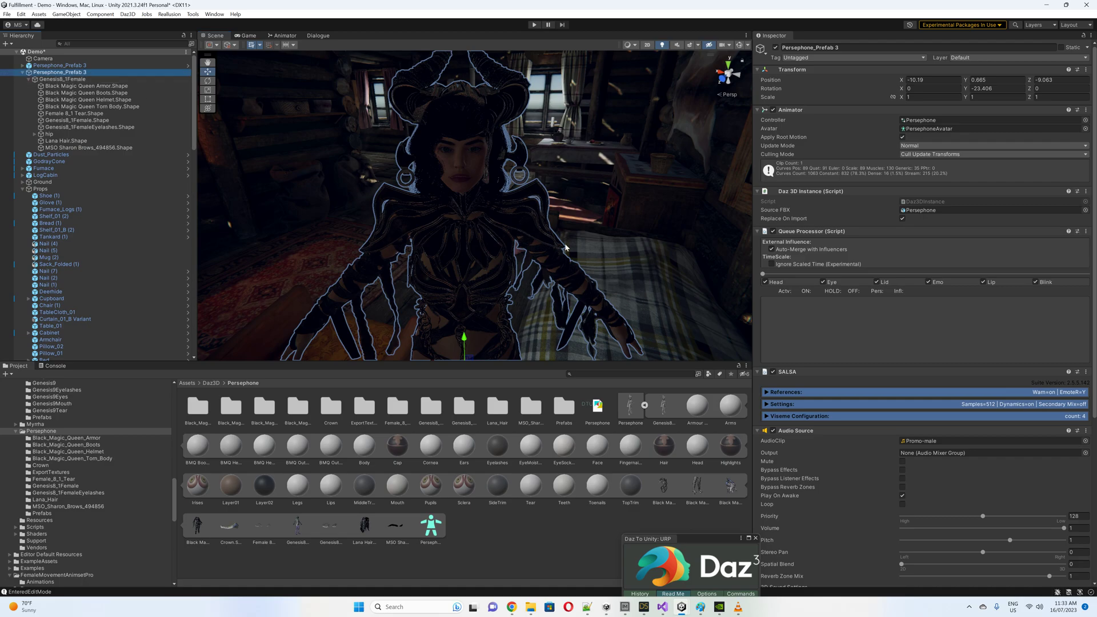
left_click(67, 14)
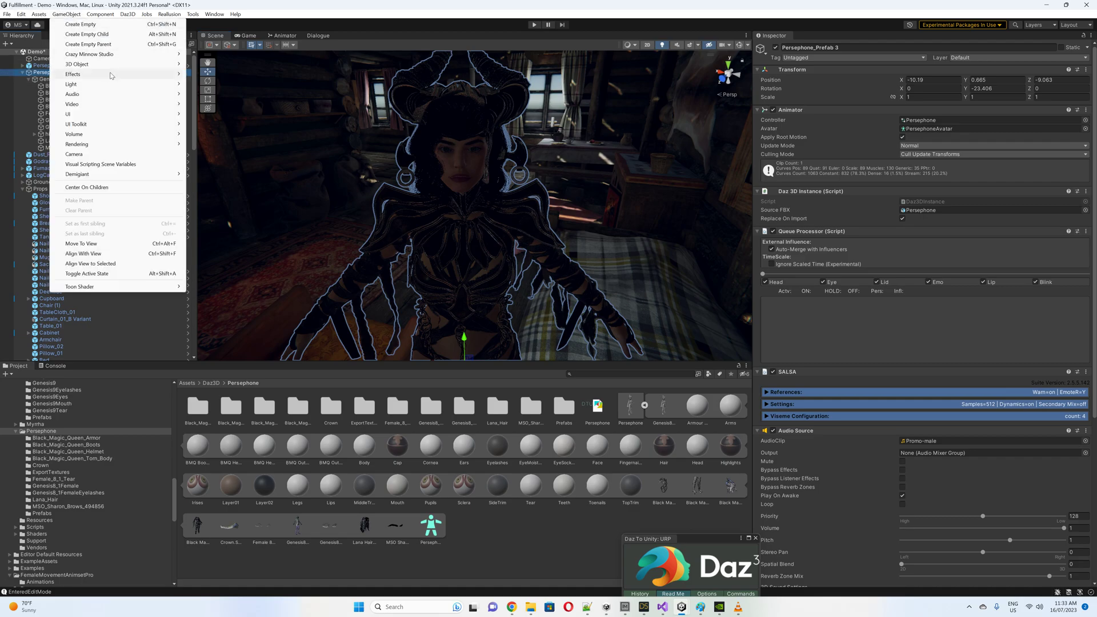
mouse_move(143, 54)
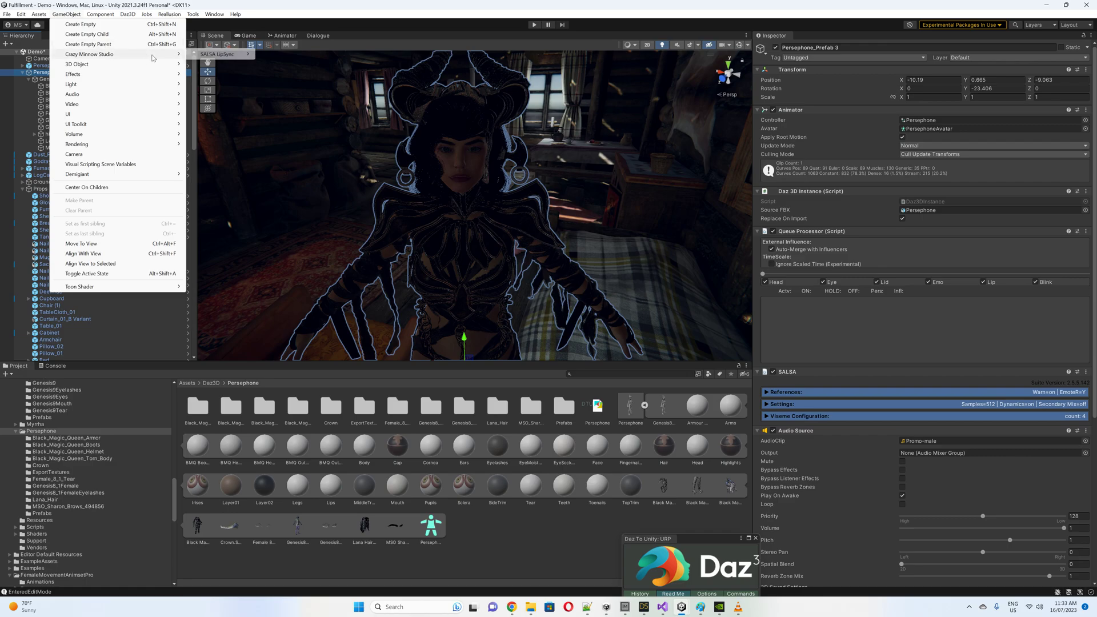
mouse_move(218, 55)
mouse_move(297, 55)
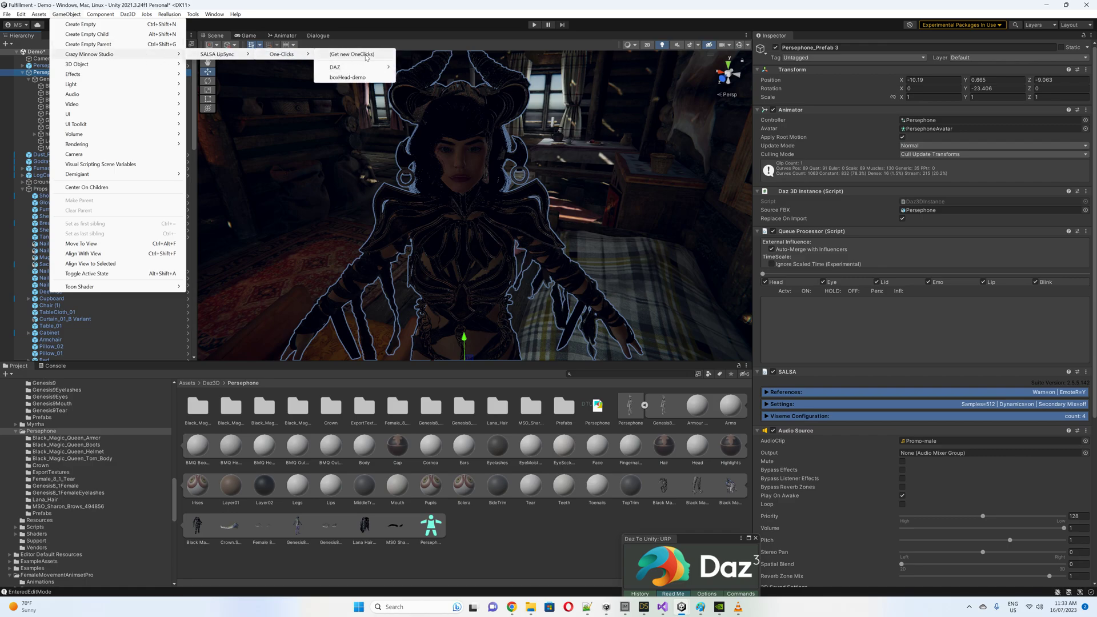
mouse_move(363, 67)
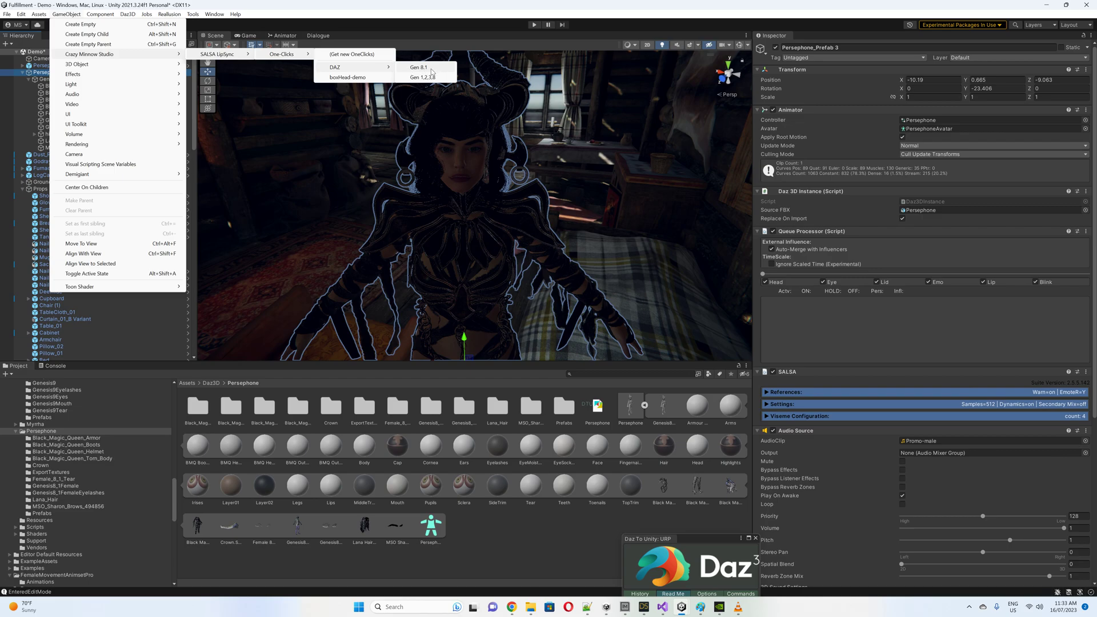
Apply the DAZ Gen 8.1 one-click to Persephone_Prefab 3, review its SALSA components, and enter Play mode.
left_click(431, 69)
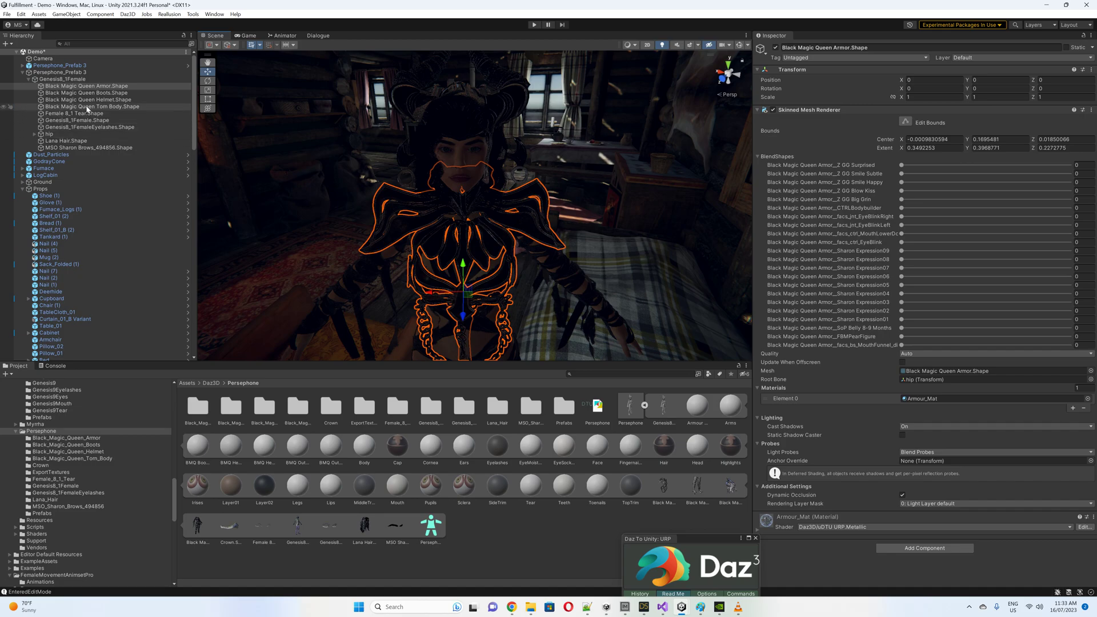
left_click(497, 166)
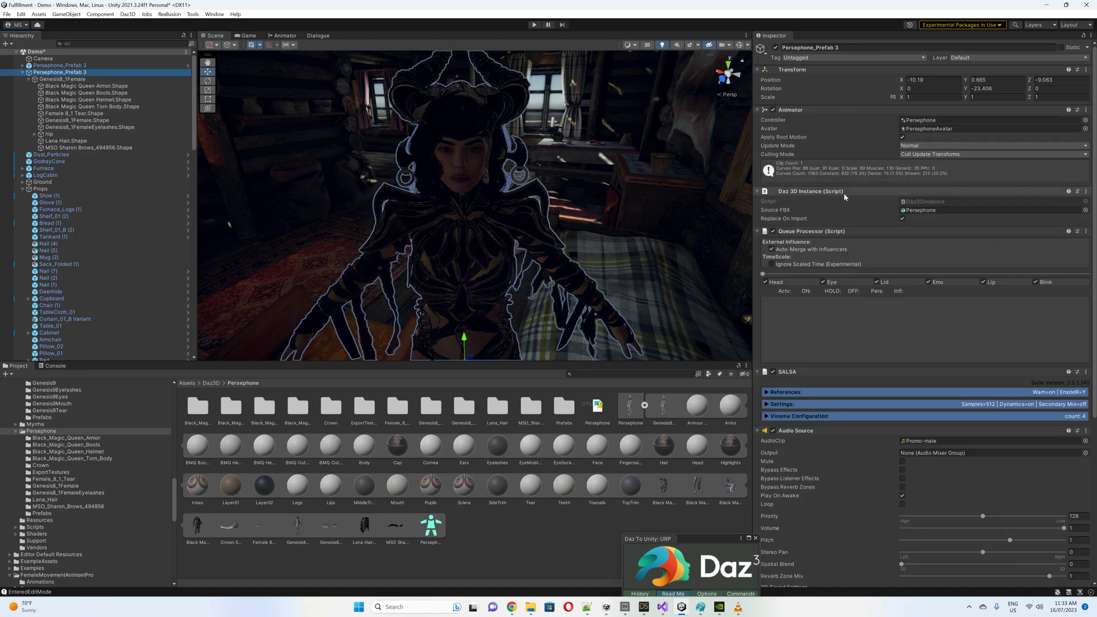
scroll(852, 242, "down", 5)
scroll(849, 298, "down", 4)
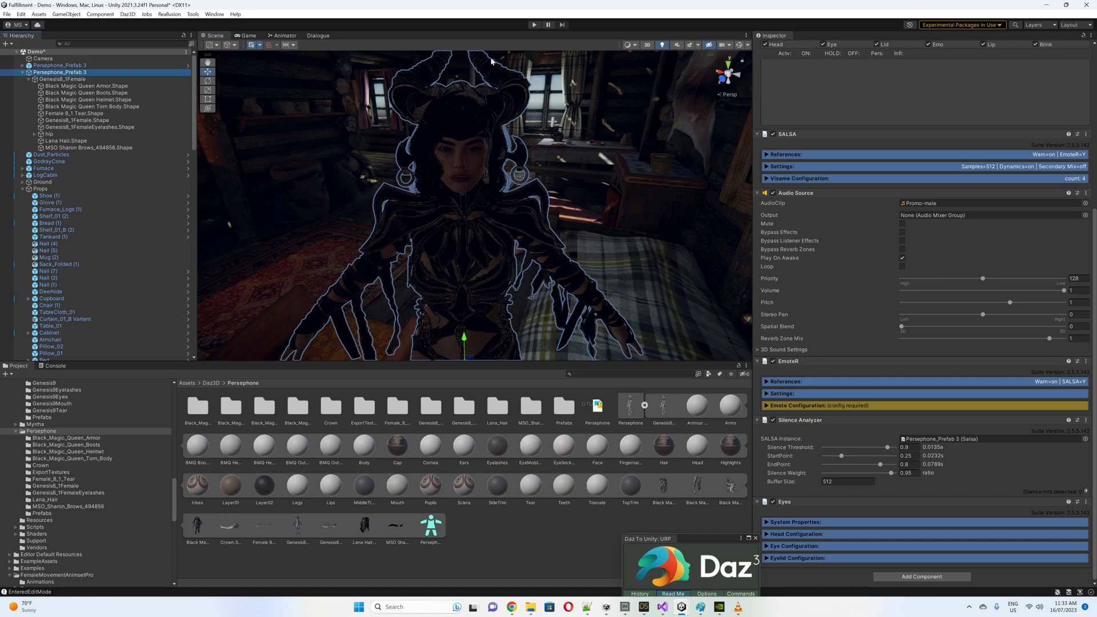
left_click(534, 24)
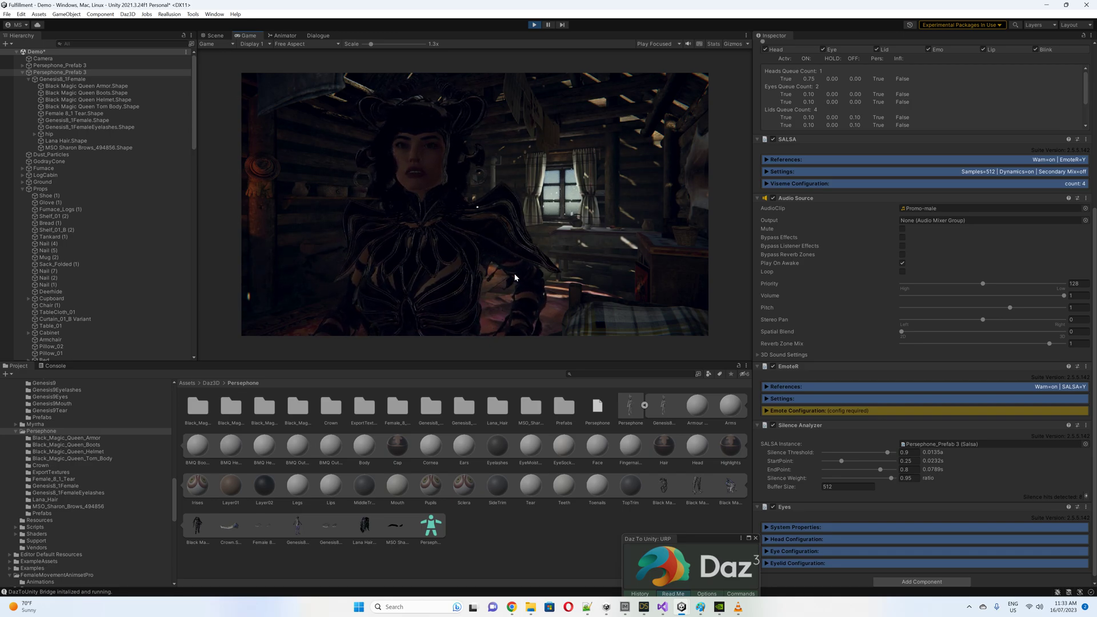
left_click(549, 25)
key("ctrl+1")
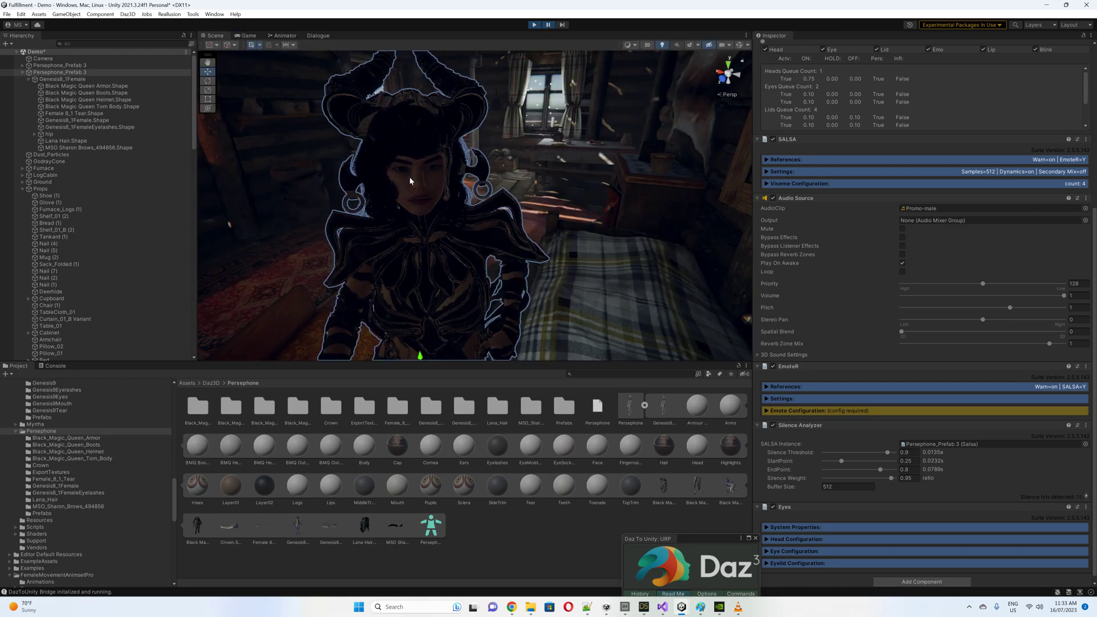
left_click(91, 73)
scroll(894, 172, "up", 2)
scroll(891, 171, "up", 1)
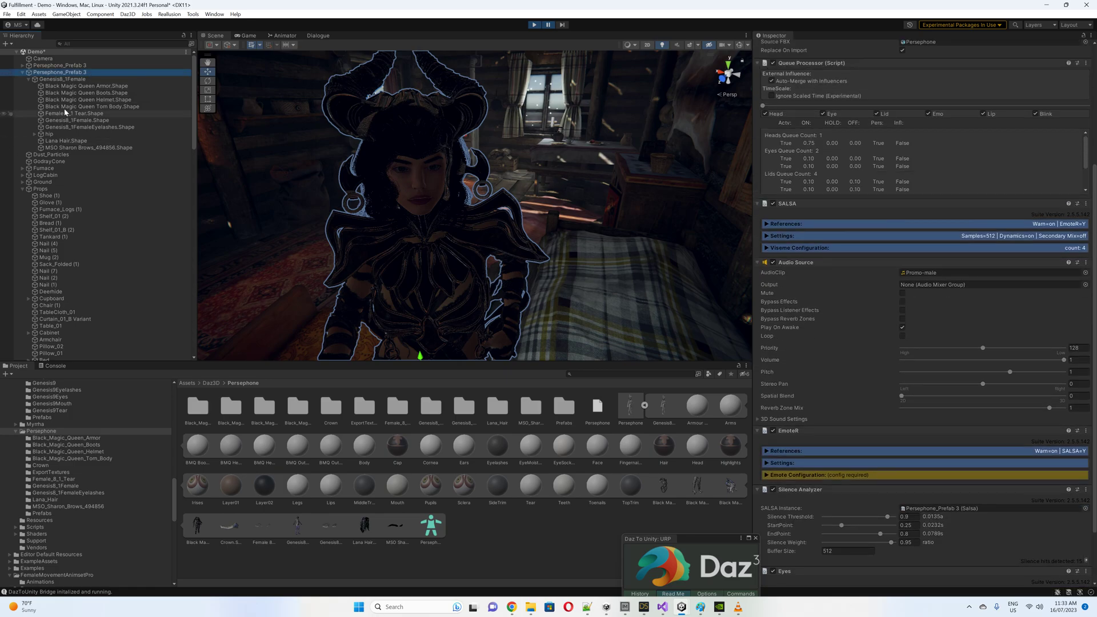
left_click(79, 80)
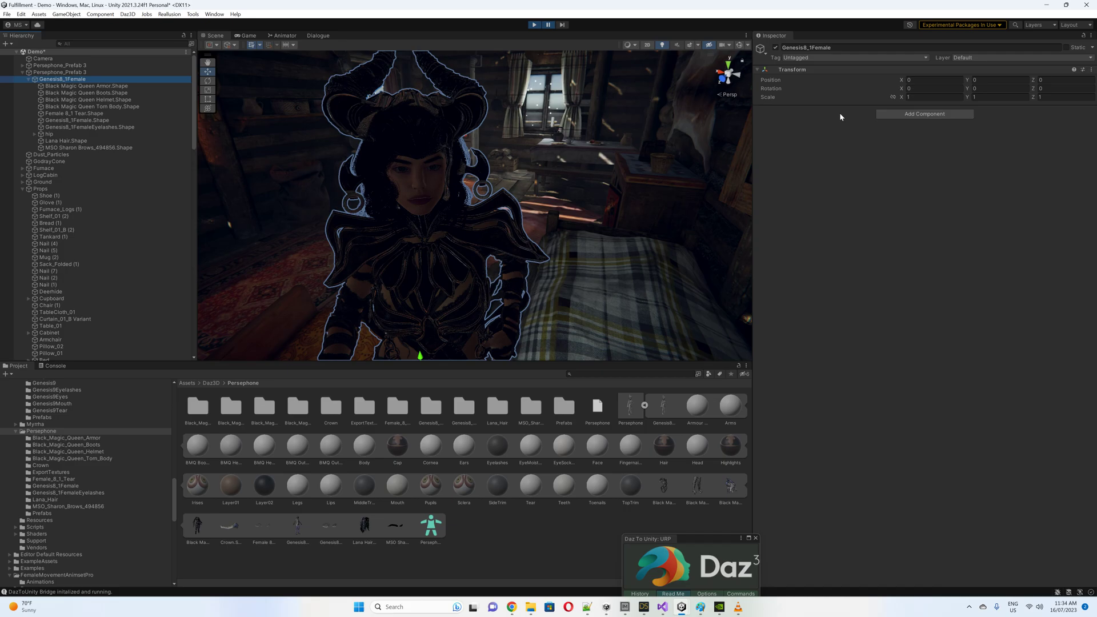
left_click(85, 73)
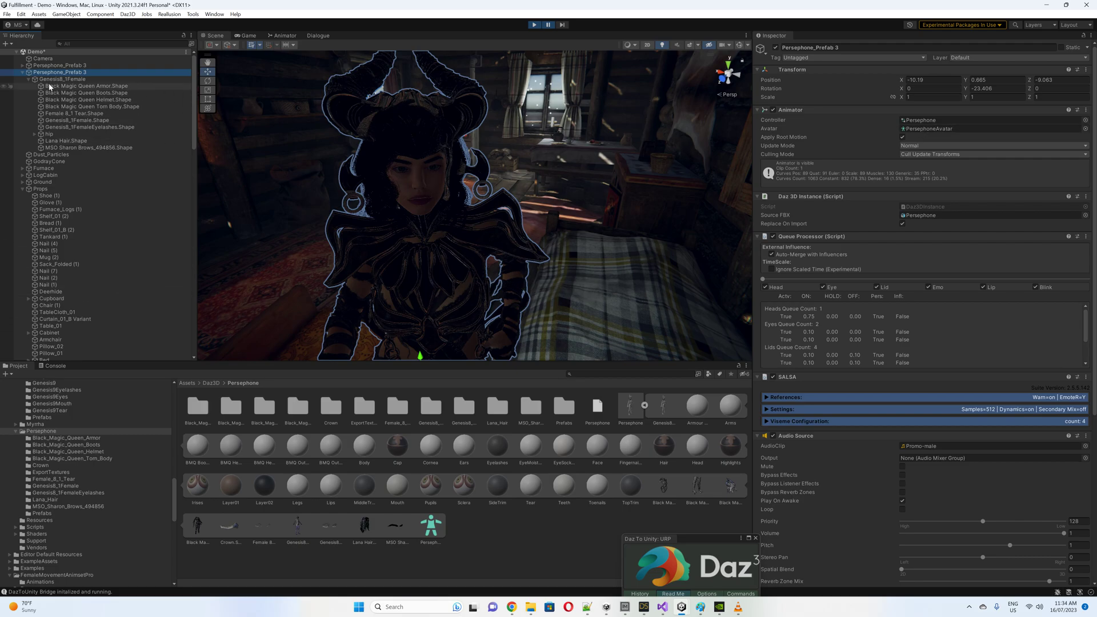
left_click(78, 79)
left_click(78, 74)
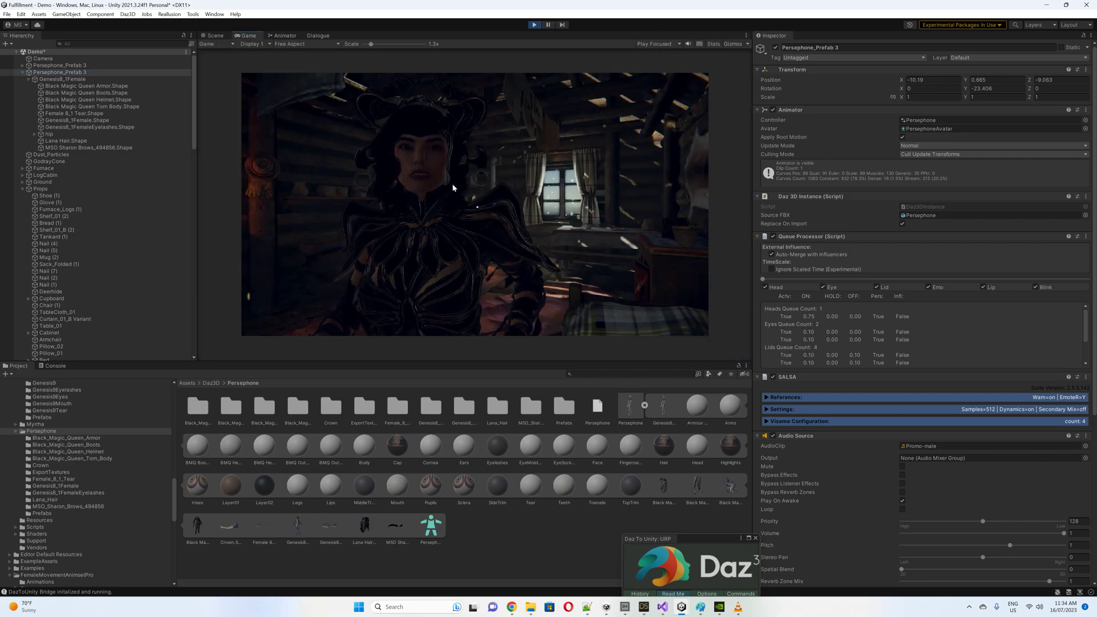
Pause play mode and review the lids, emotes, lip-sync and blink queue counts in the Queue Processor.
left_click(548, 25)
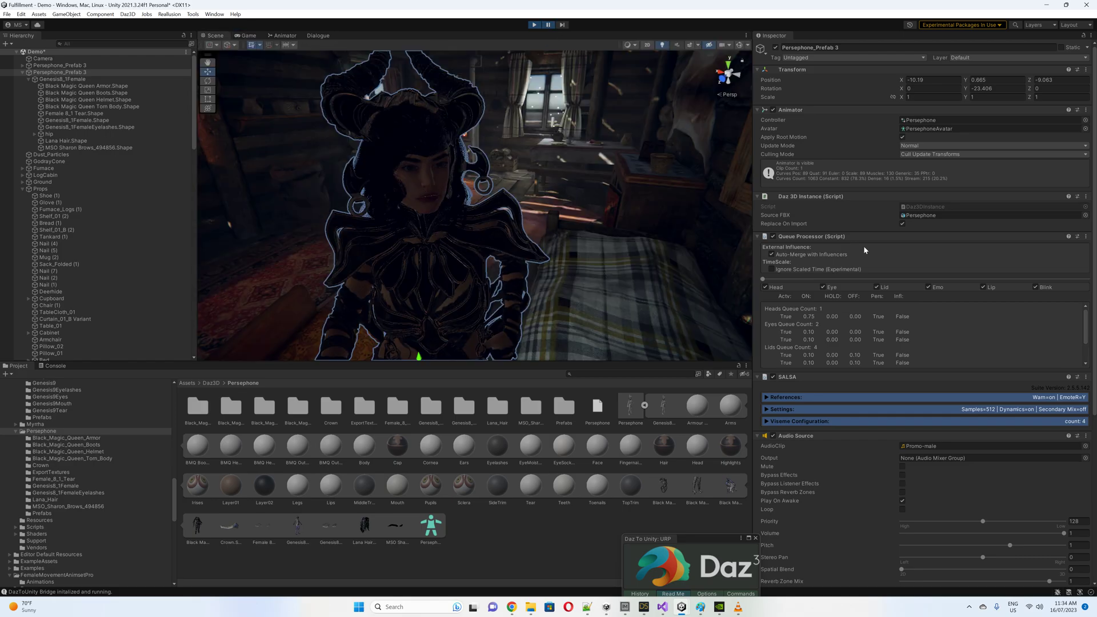
scroll(863, 245, "down", 3)
scroll(893, 296, "down", 2)
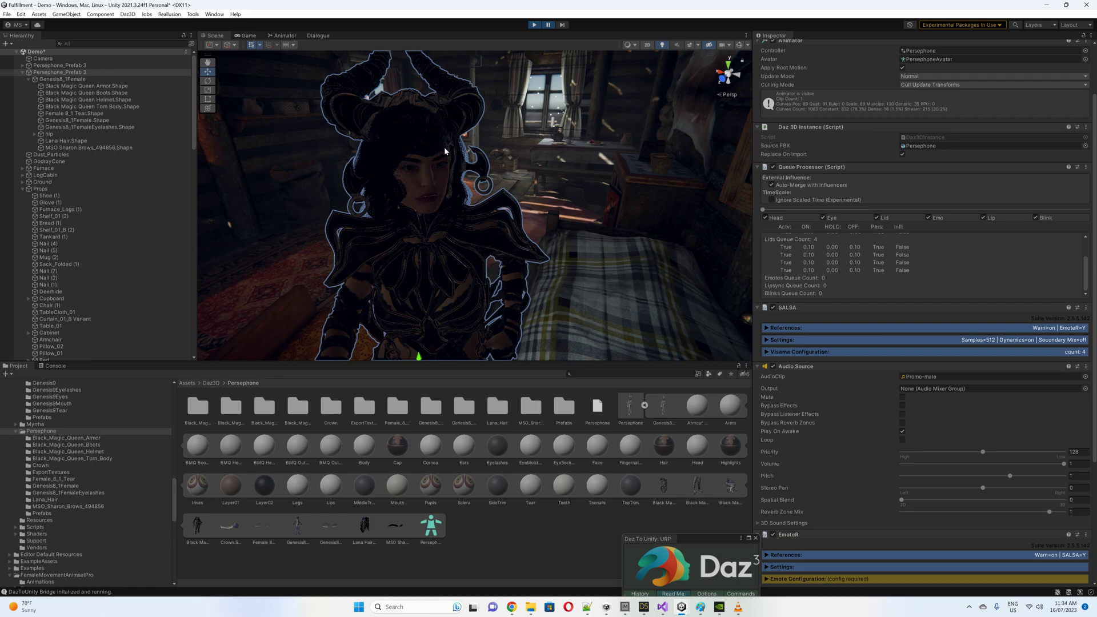
key("alt")
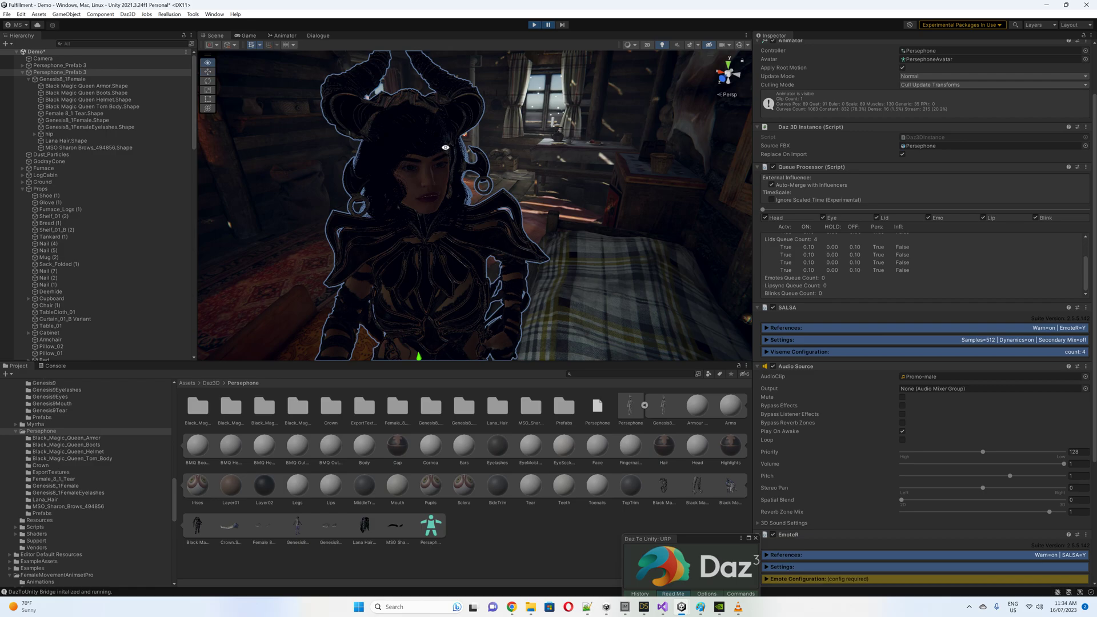